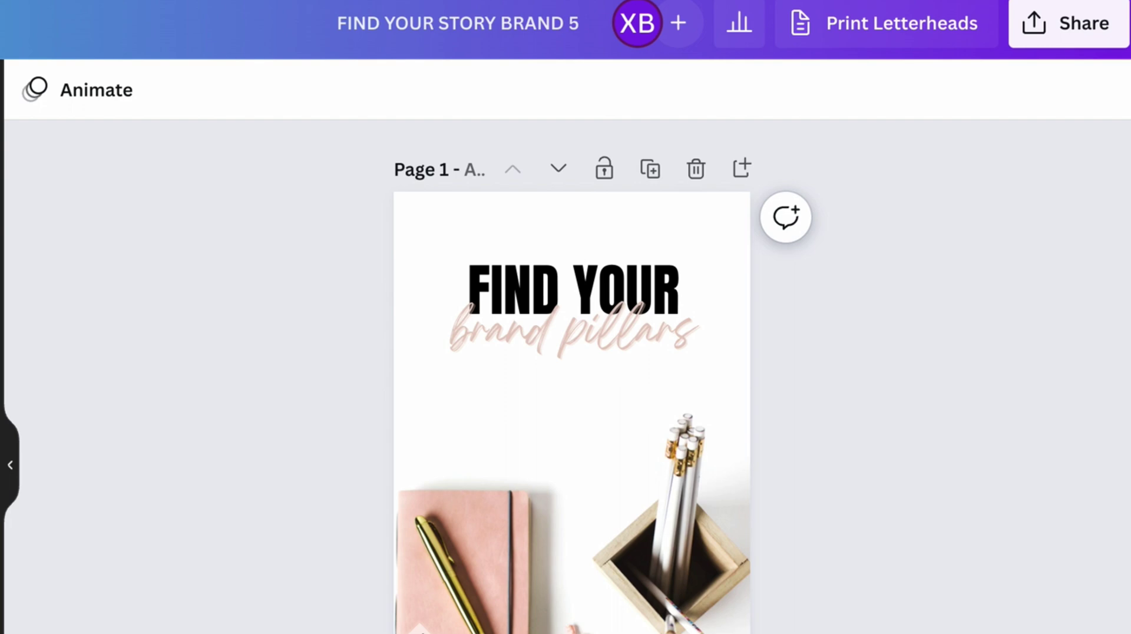
Set the brand pillars download to the PDF Print file type, with all 5 pages
click(1084, 20)
click(825, 623)
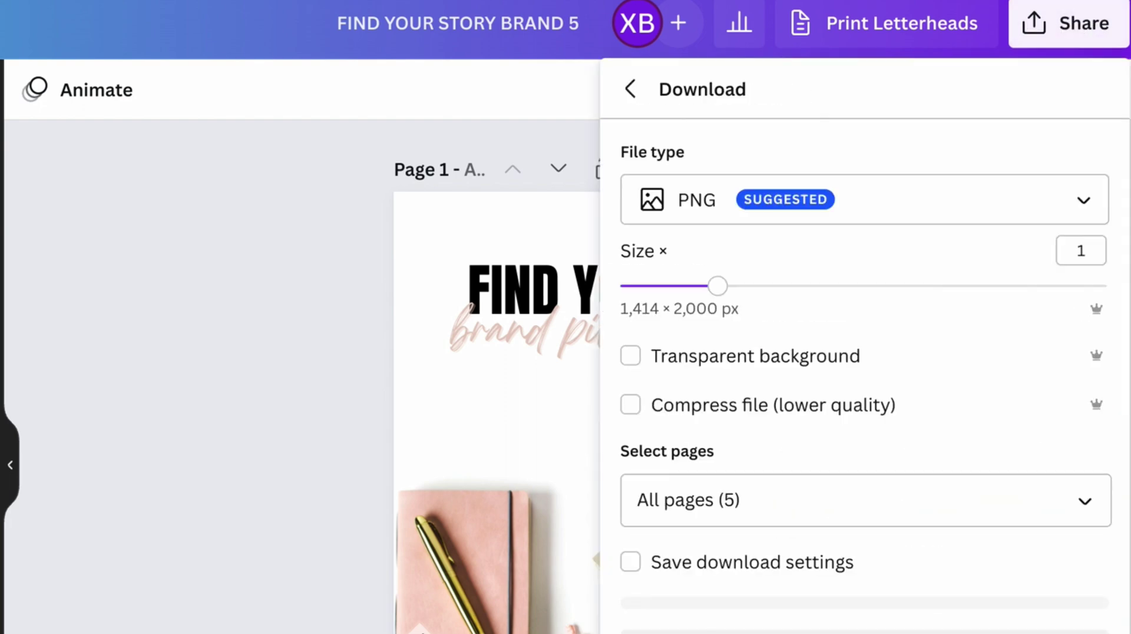
click(705, 204)
click(710, 208)
click(712, 212)
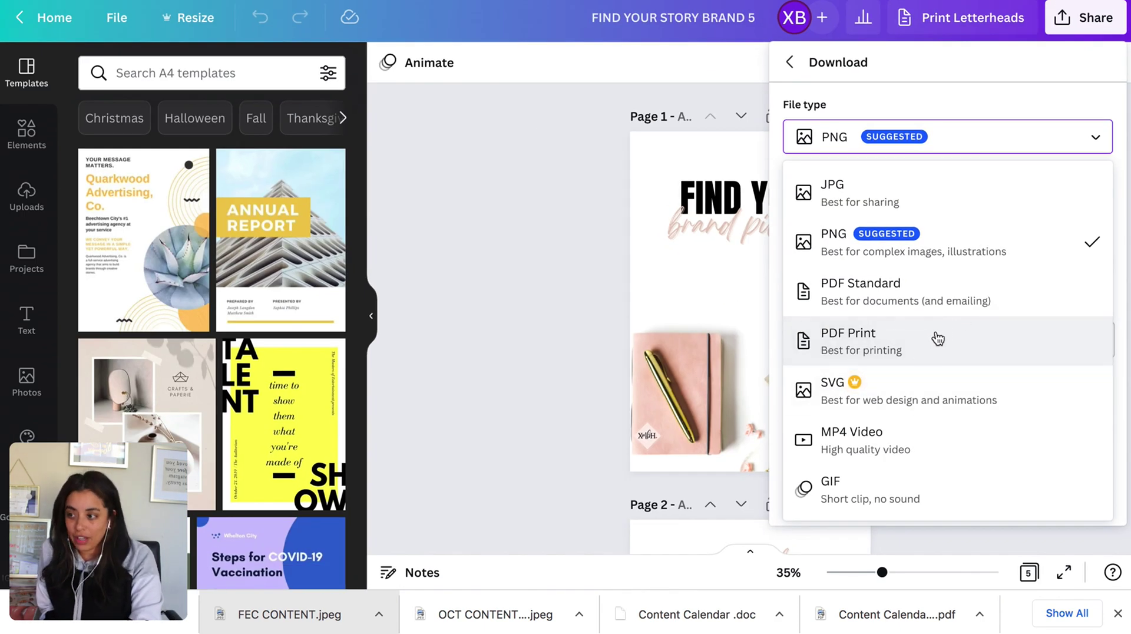
click(938, 338)
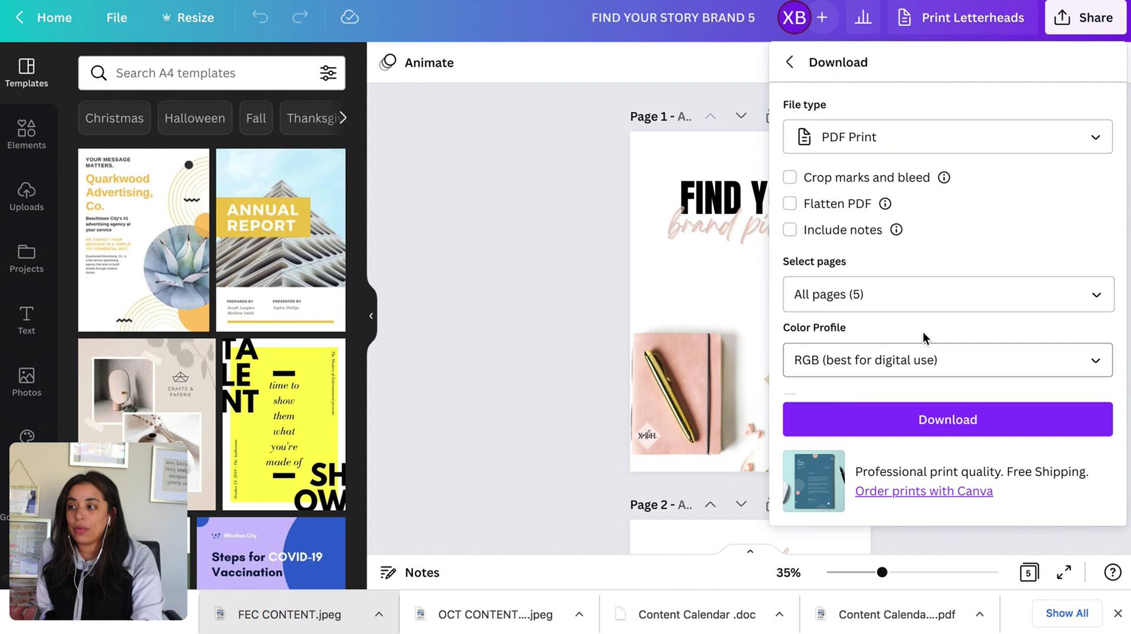
Download the brand pillars design as a PDF, then download the MOCKUP TEMPLATE design as a JPG
click(988, 418)
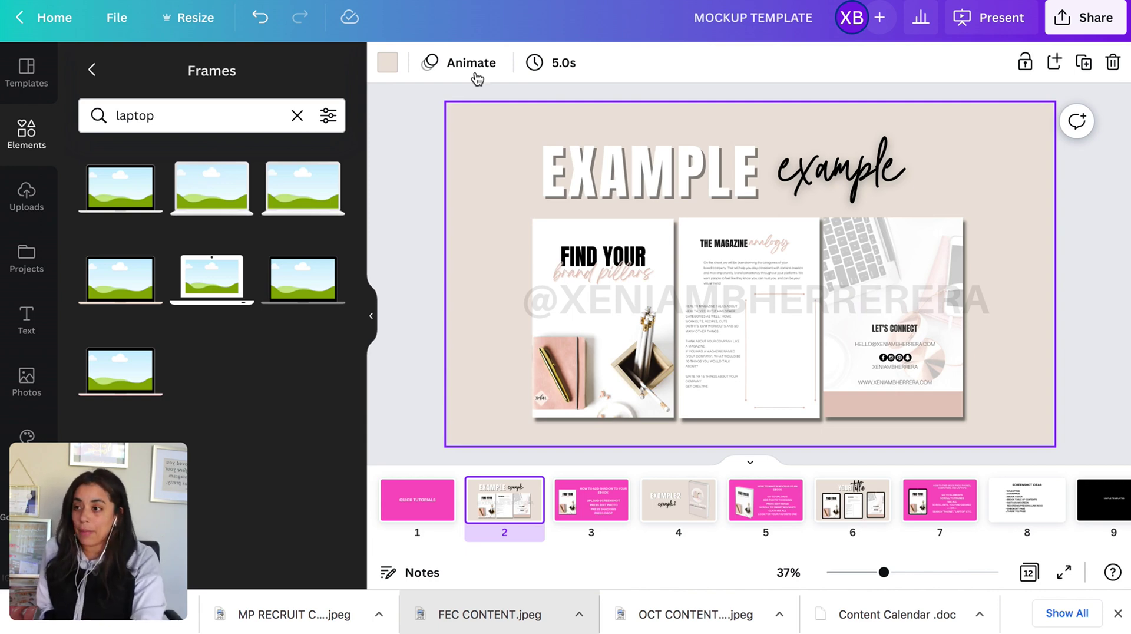
click(1085, 18)
click(868, 439)
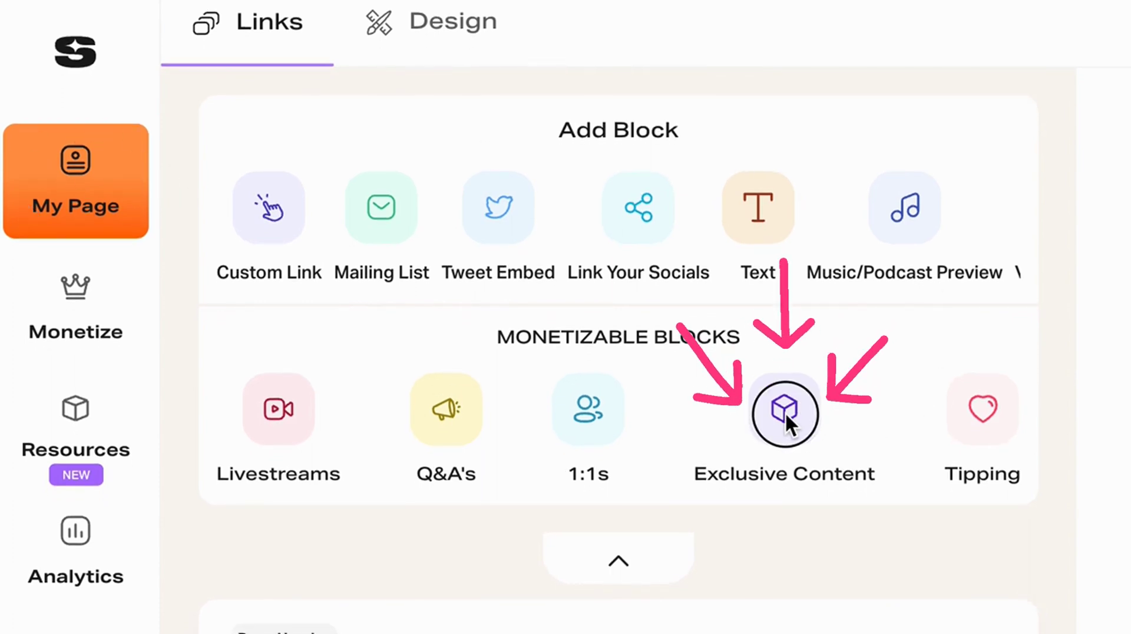
Add an Exclusive Content product on My Page, trying Course Display before returning to Exclusive Content
click(786, 406)
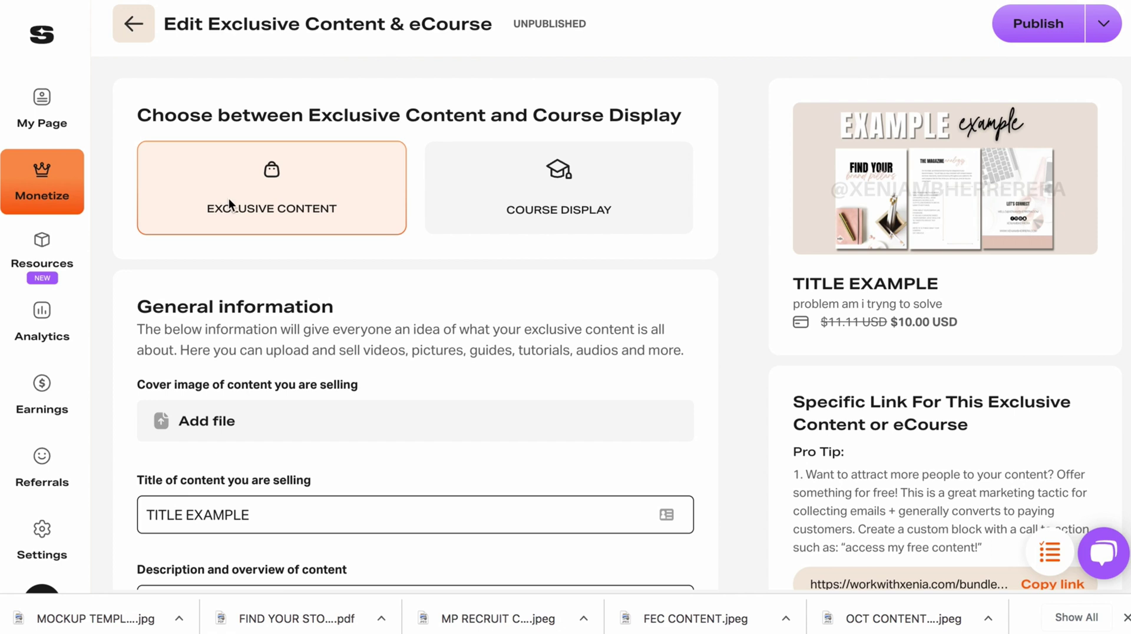
click(603, 201)
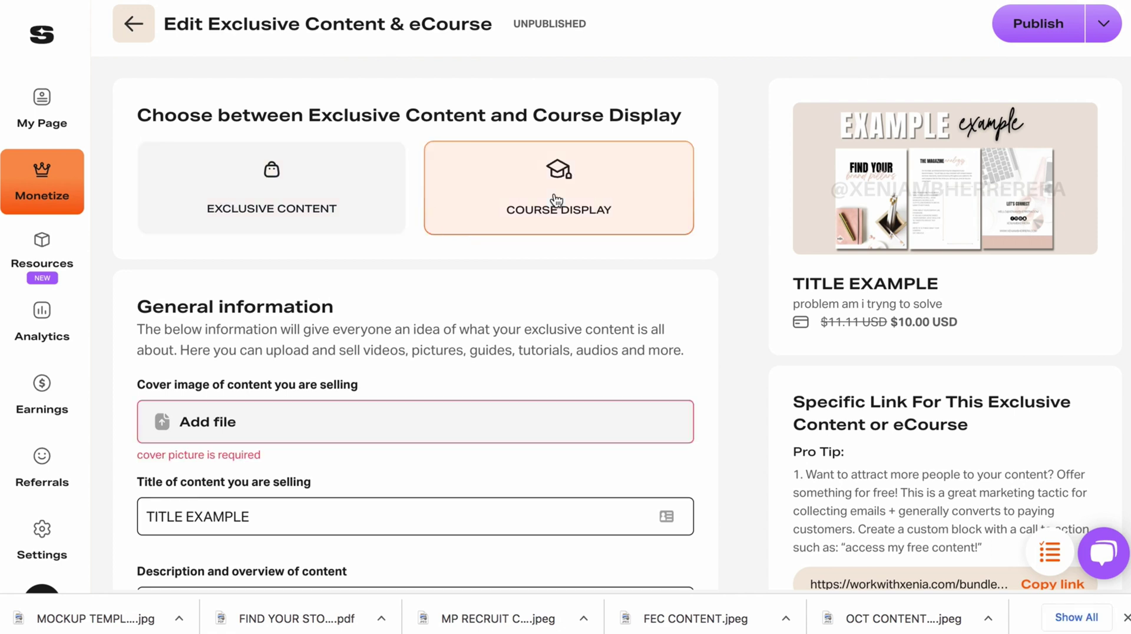
click(323, 190)
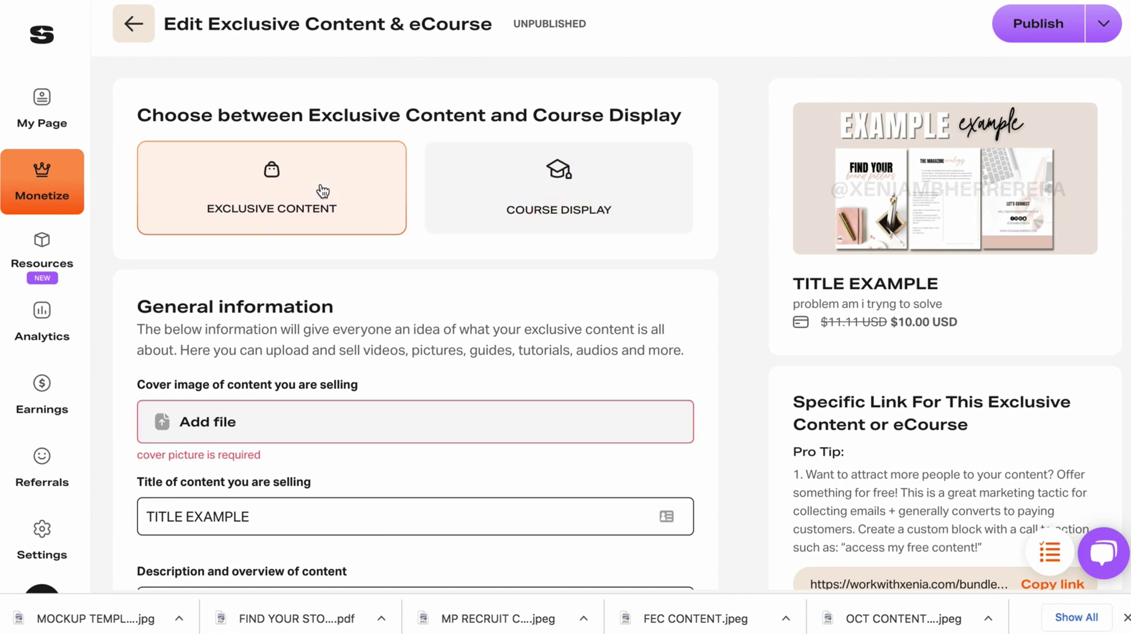
scroll(323, 191, down, 3)
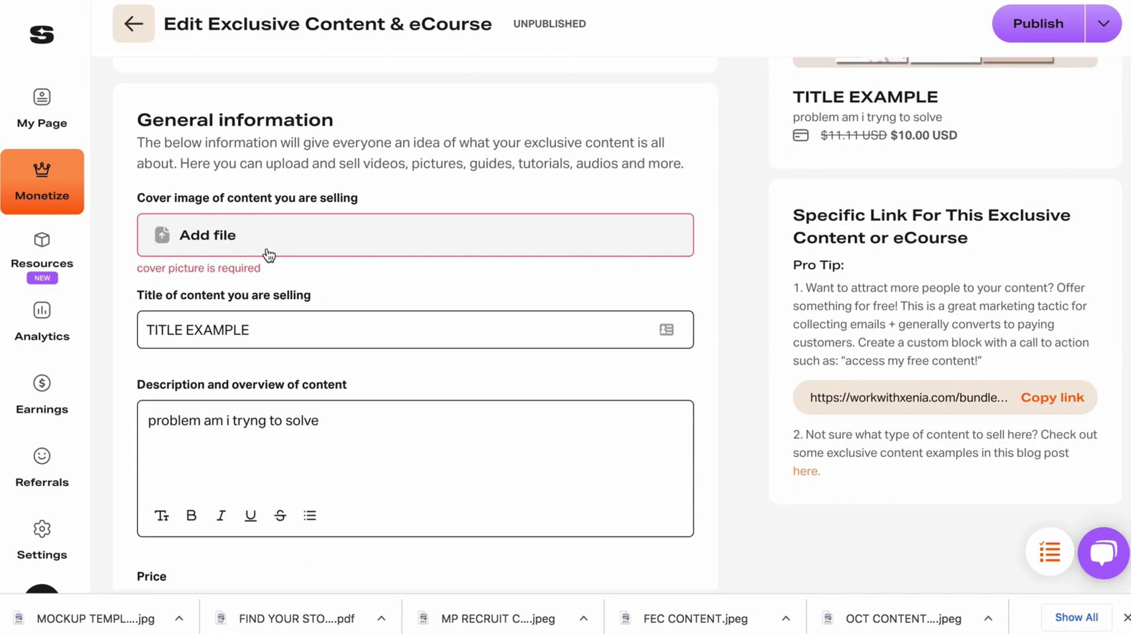
Upload MOCKUP TEMPLATE.jpg from Downloads as the product cover and confirm the crop
click(197, 239)
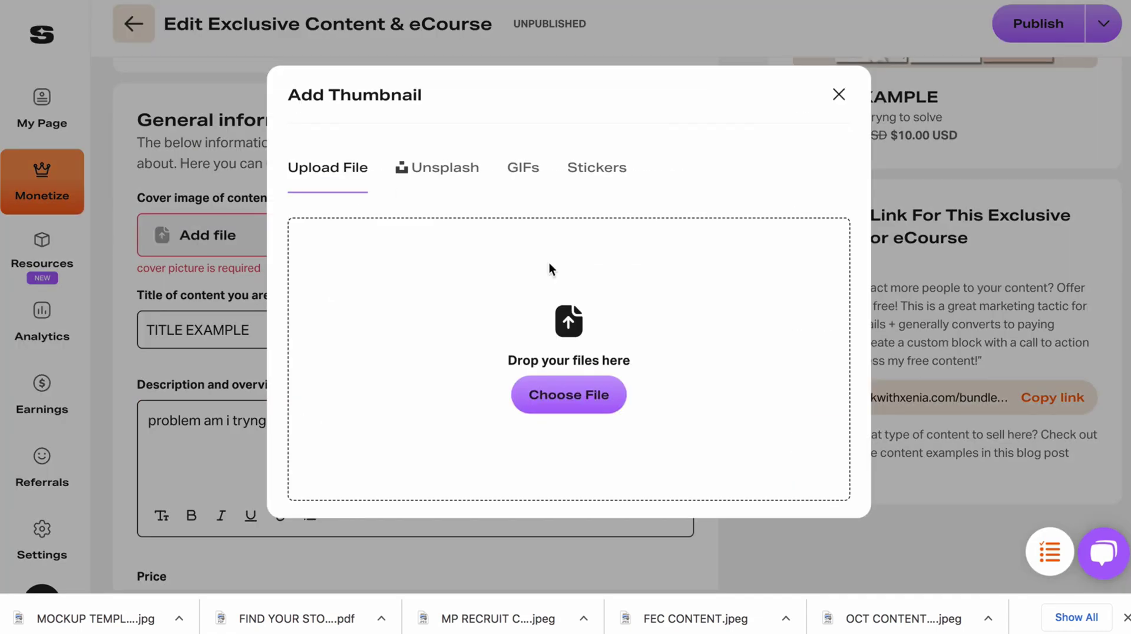
click(568, 394)
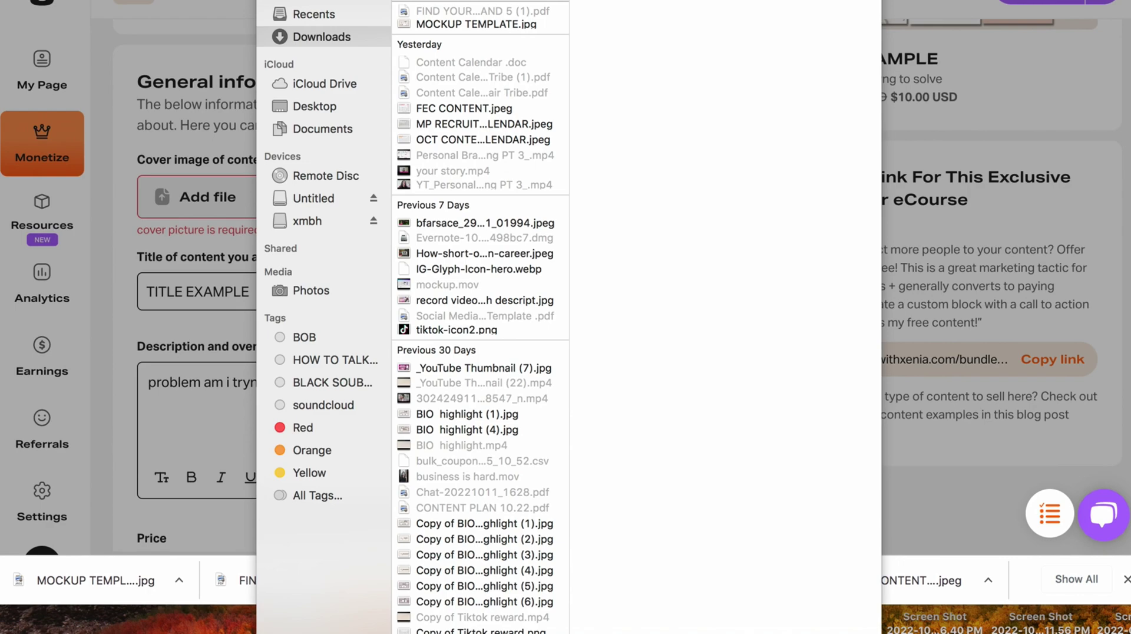
click(469, 24)
double_click(469, 23)
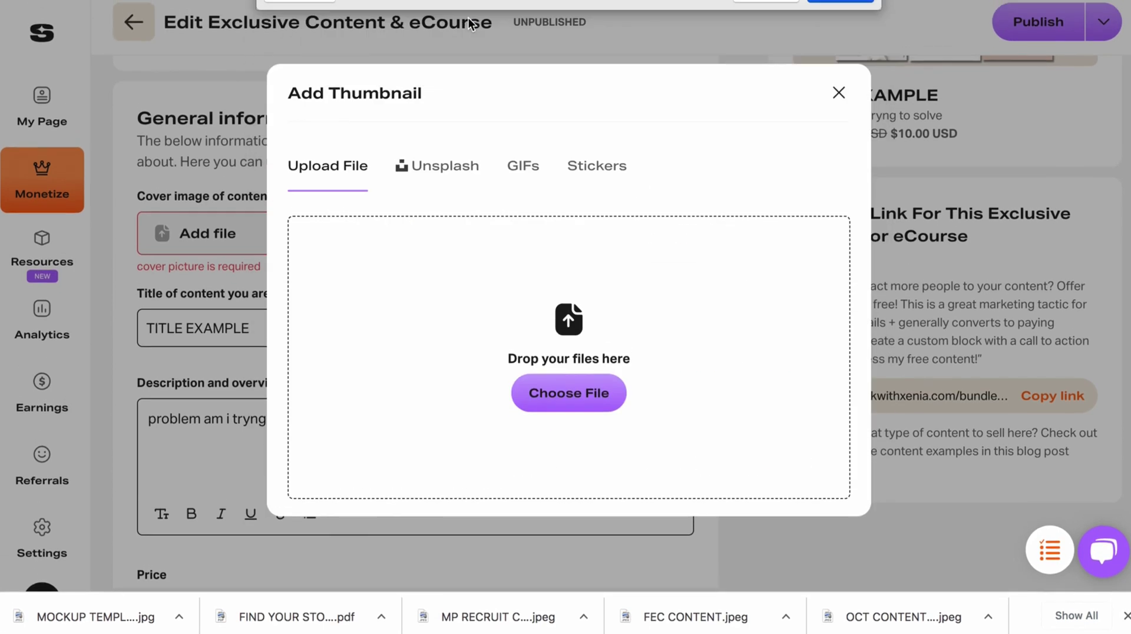
click(619, 479)
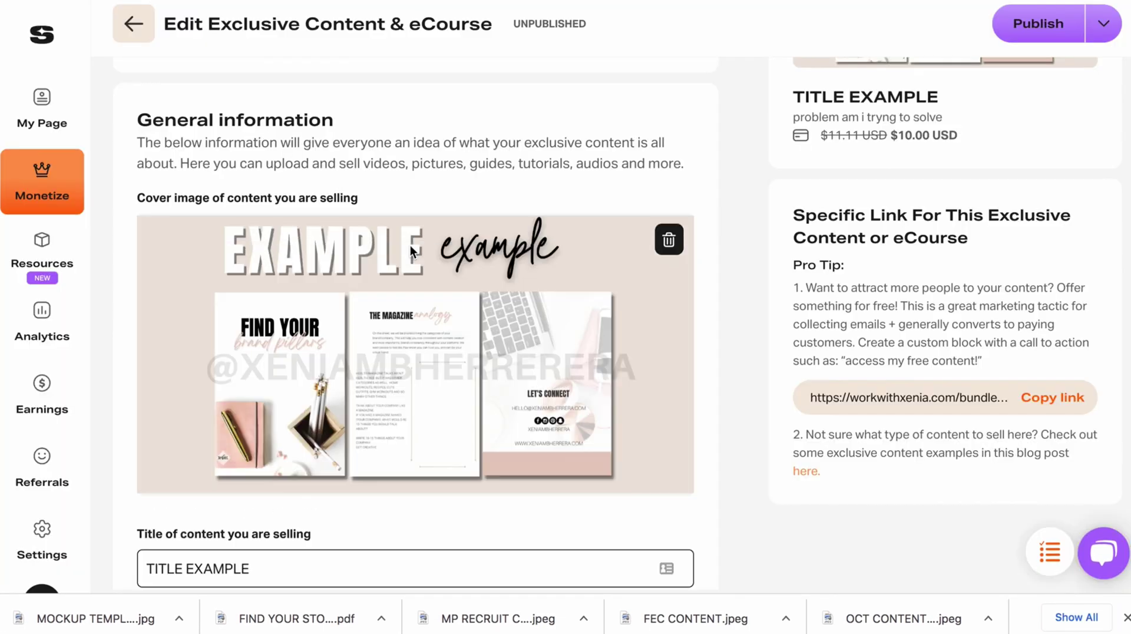
scroll(381, 379, down, 5)
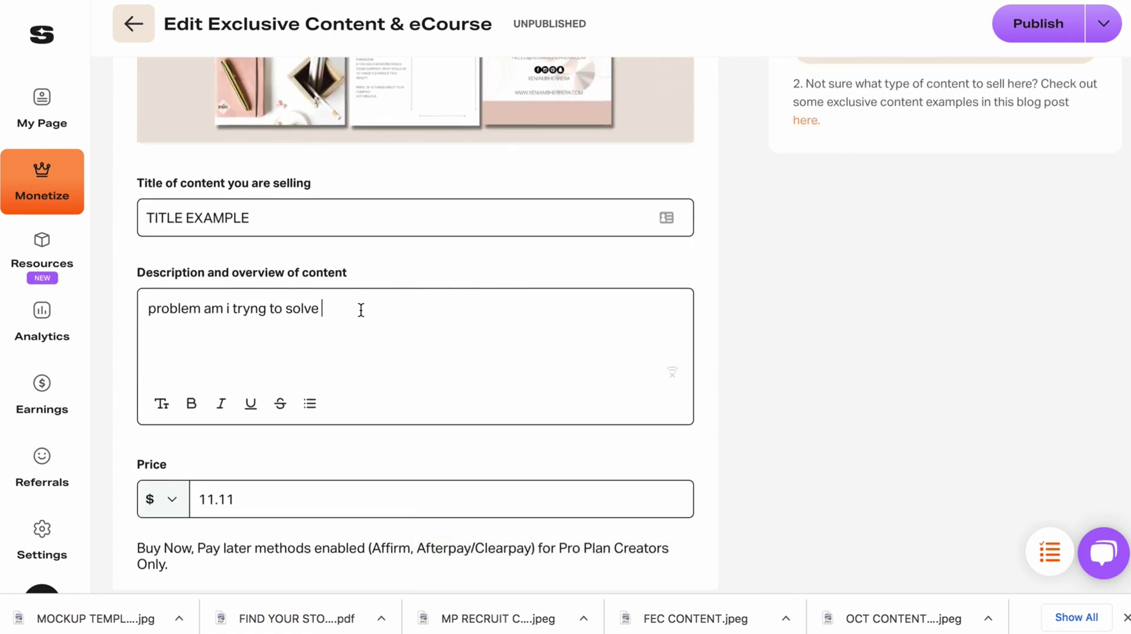
Add new description lines listing 1 page, 1 video and 1 bonus
key(Return)
text(1 page)
key(Return)
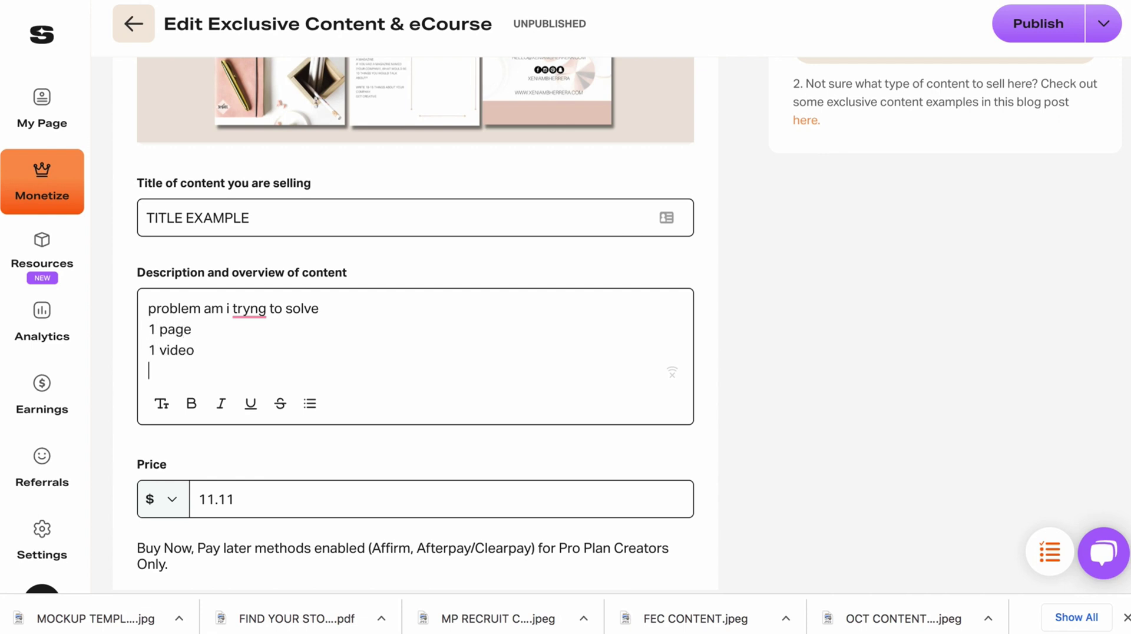
text(bonus)
scroll(925, 179, up, 6)
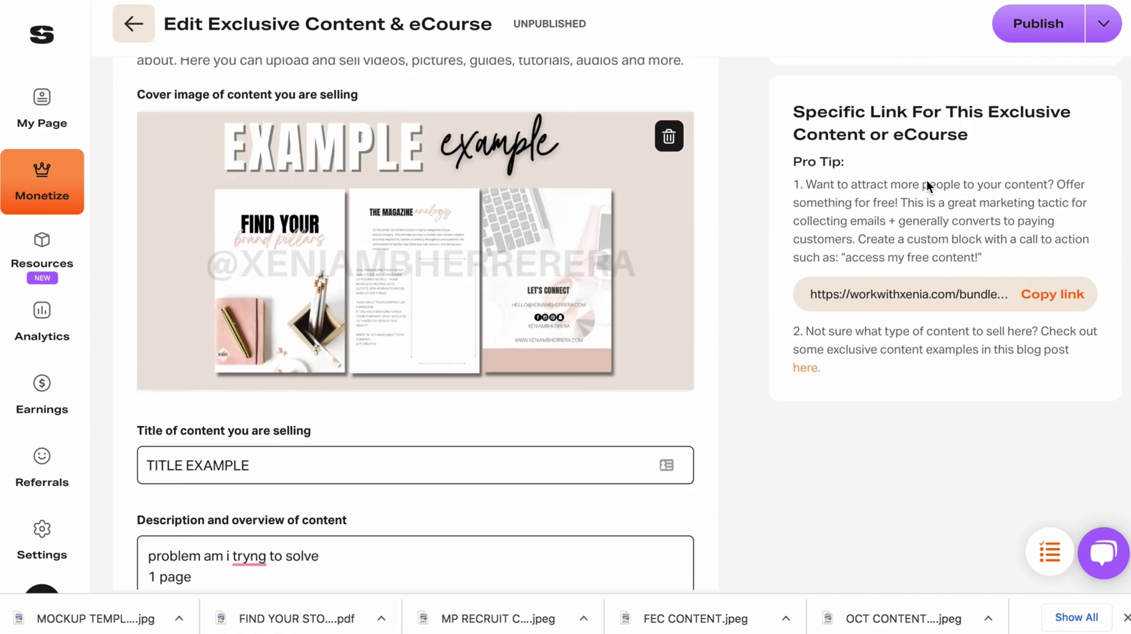
scroll(274, 445, down, 5)
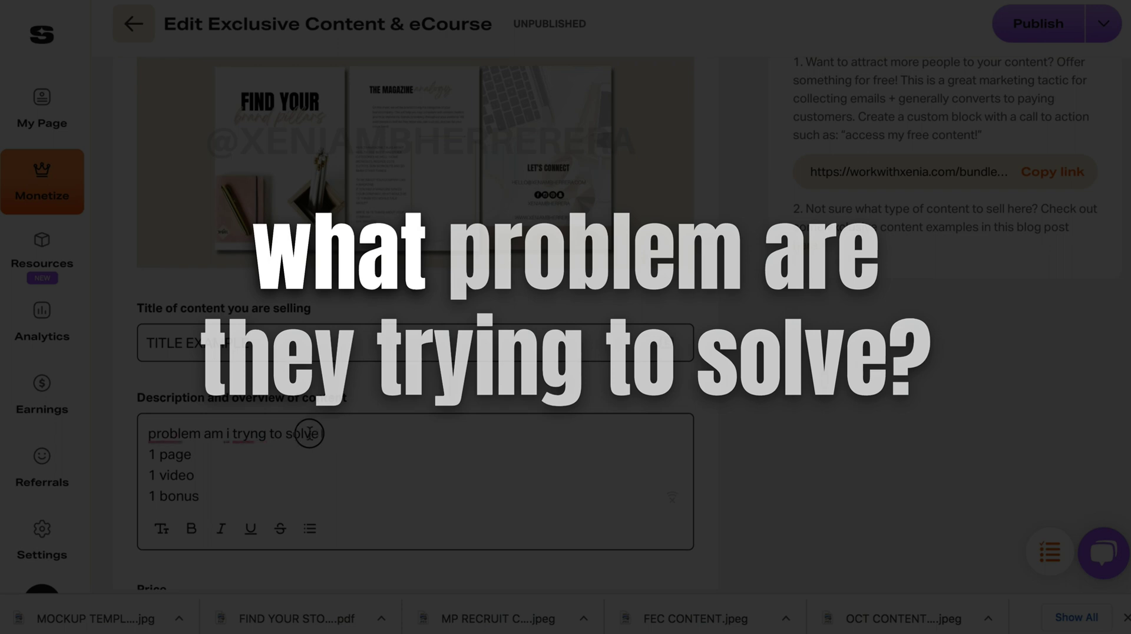
Fix the description so it reads 'the problem am i trying to solve'
double_click(302, 433)
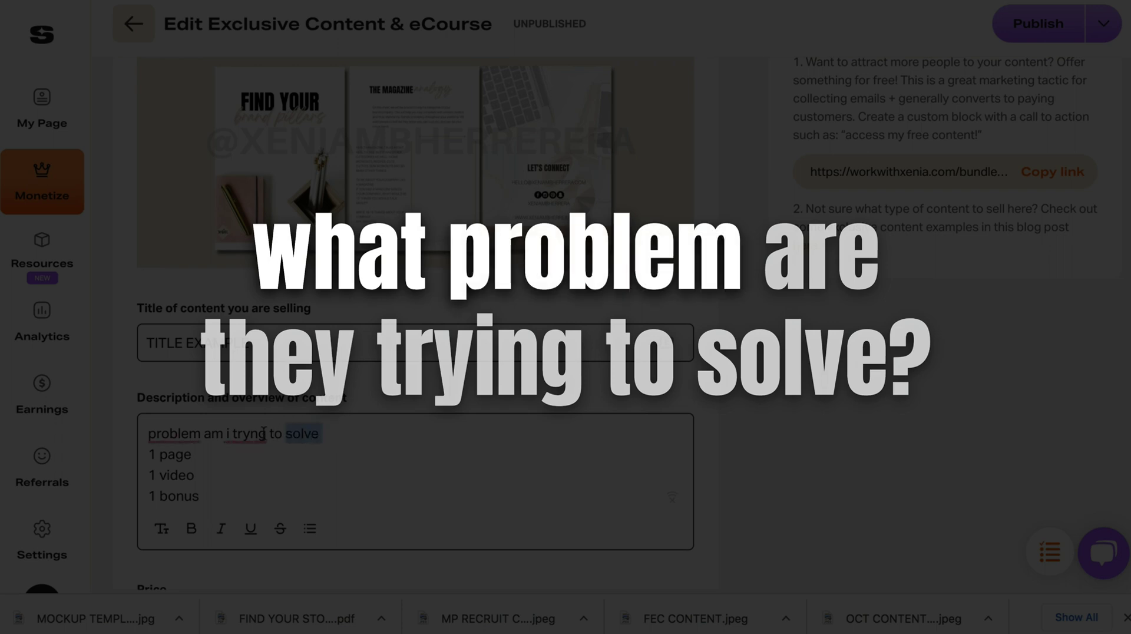
mouse_move(255, 433)
click(254, 298)
mouse_move(174, 434)
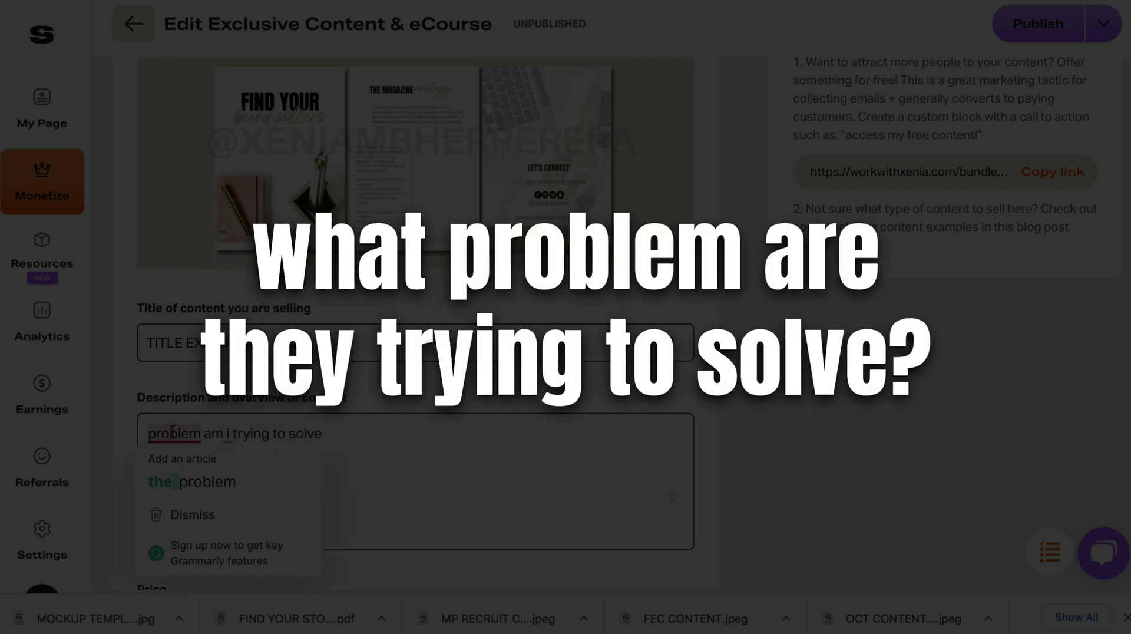
click(186, 480)
scroll(294, 474, down, 1)
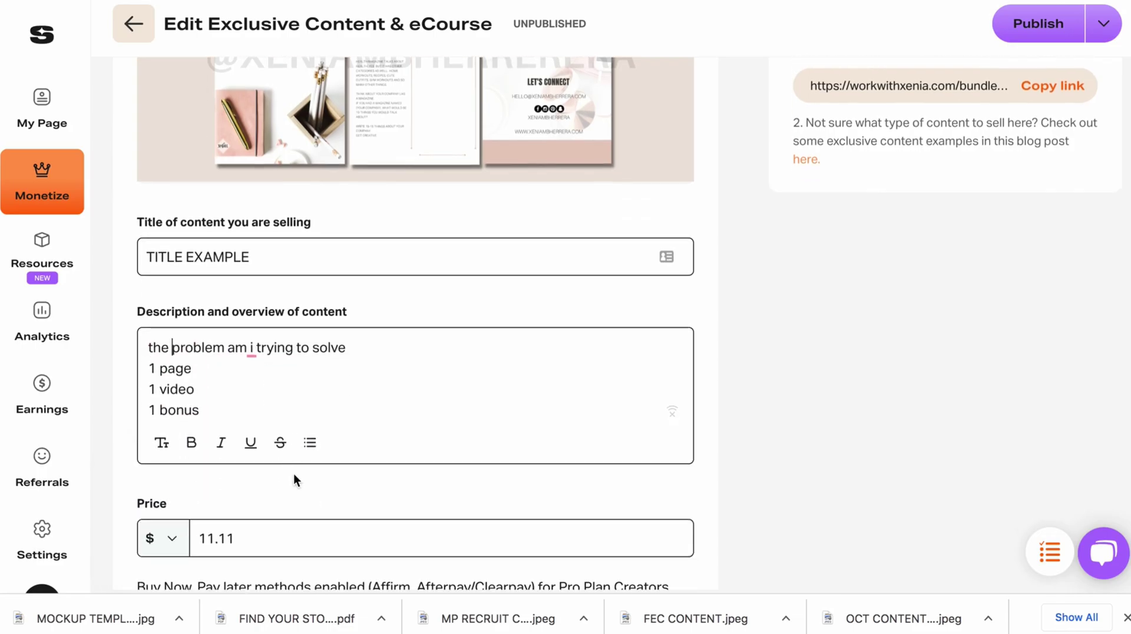
scroll(293, 473, down, 3)
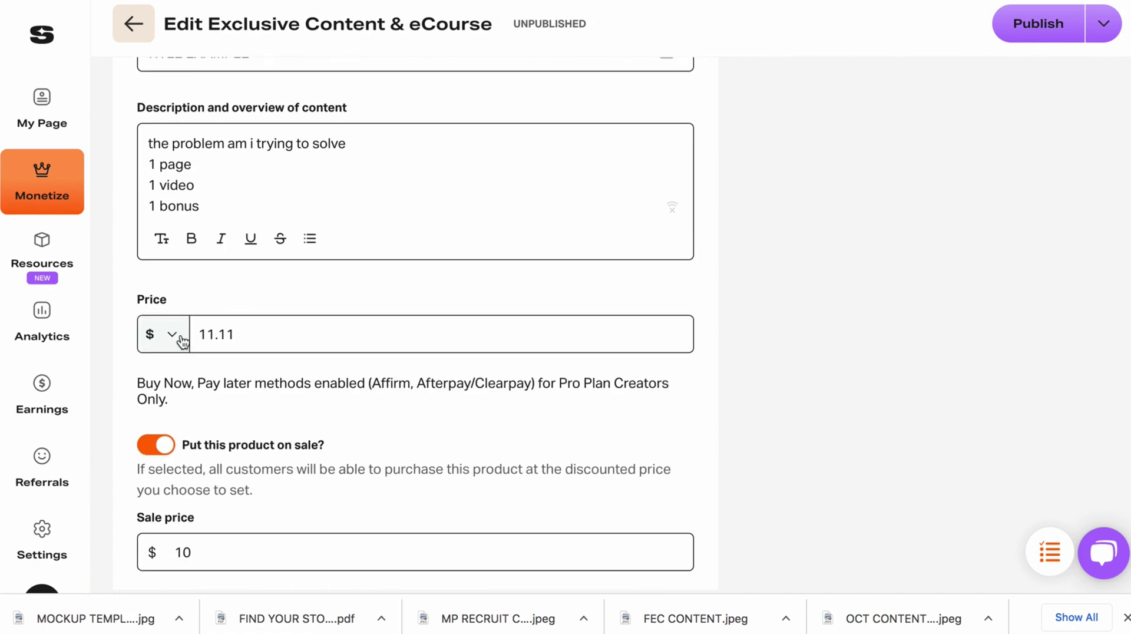
Scroll through the pricing settings, checking the $10 sale price with Free left off
scroll(183, 342, down, 1)
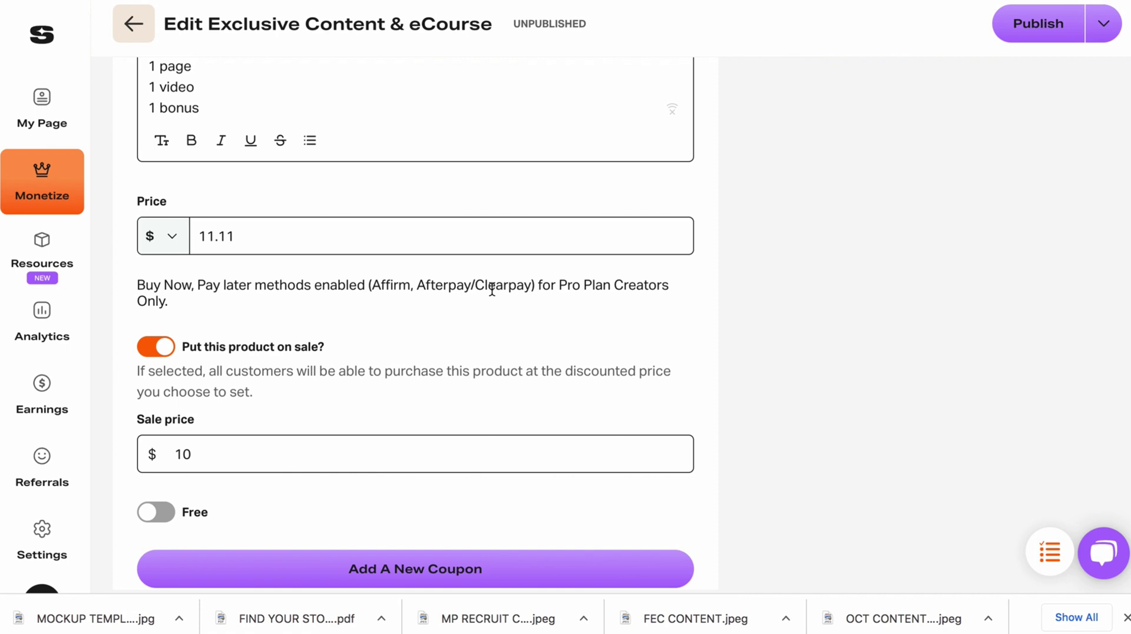
scroll(492, 290, down, 2)
scroll(240, 212, up, 1)
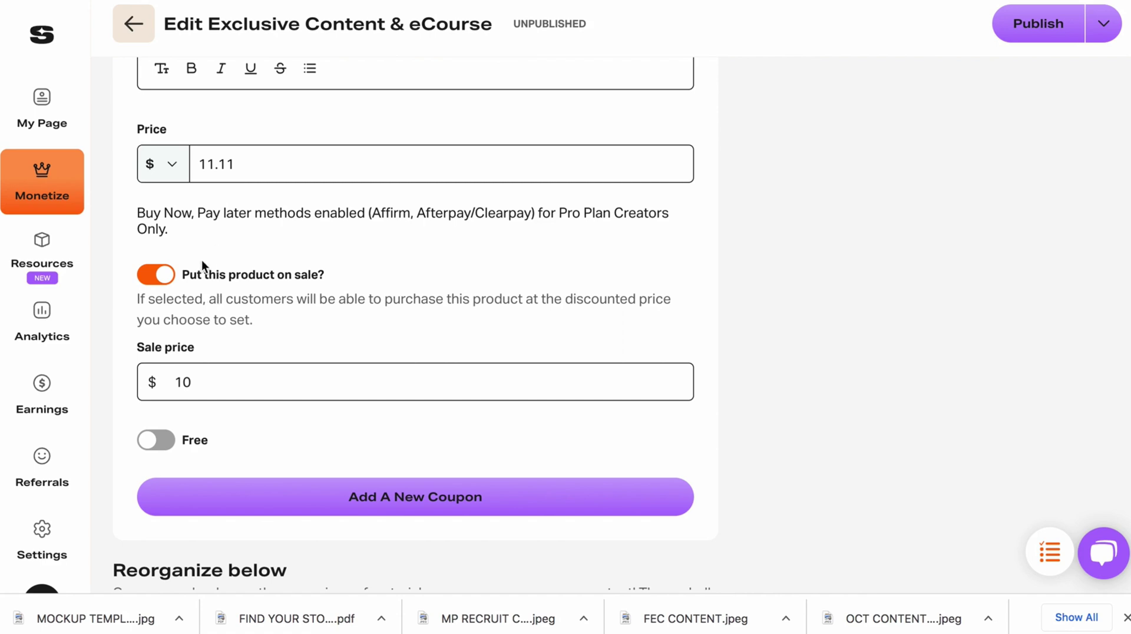
scroll(199, 410, down, 4)
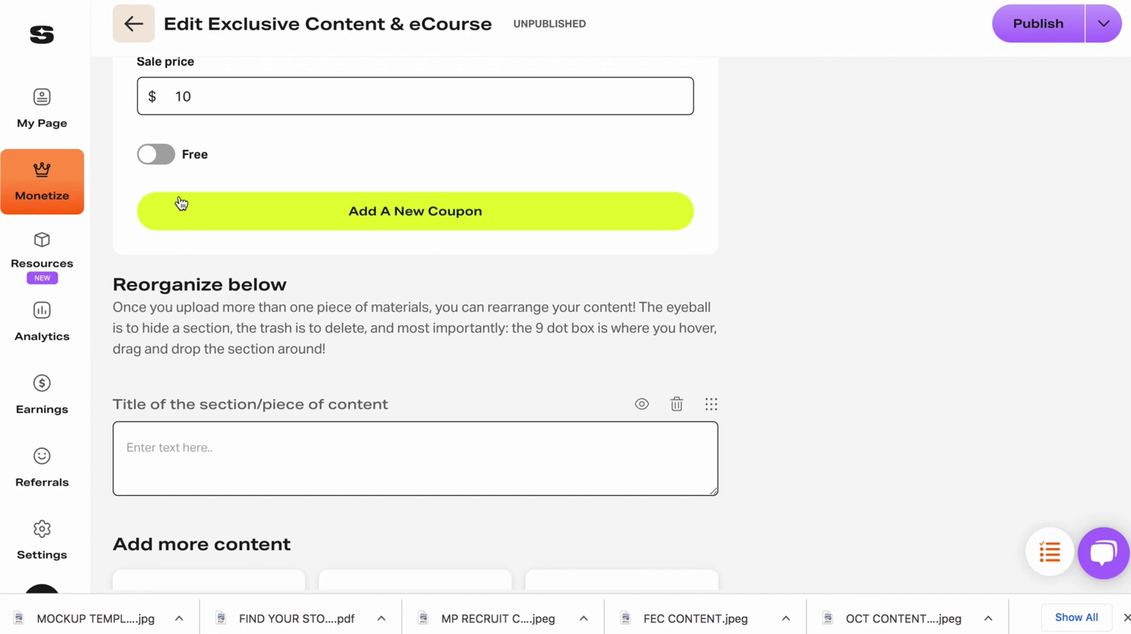
scroll(181, 204, down, 2)
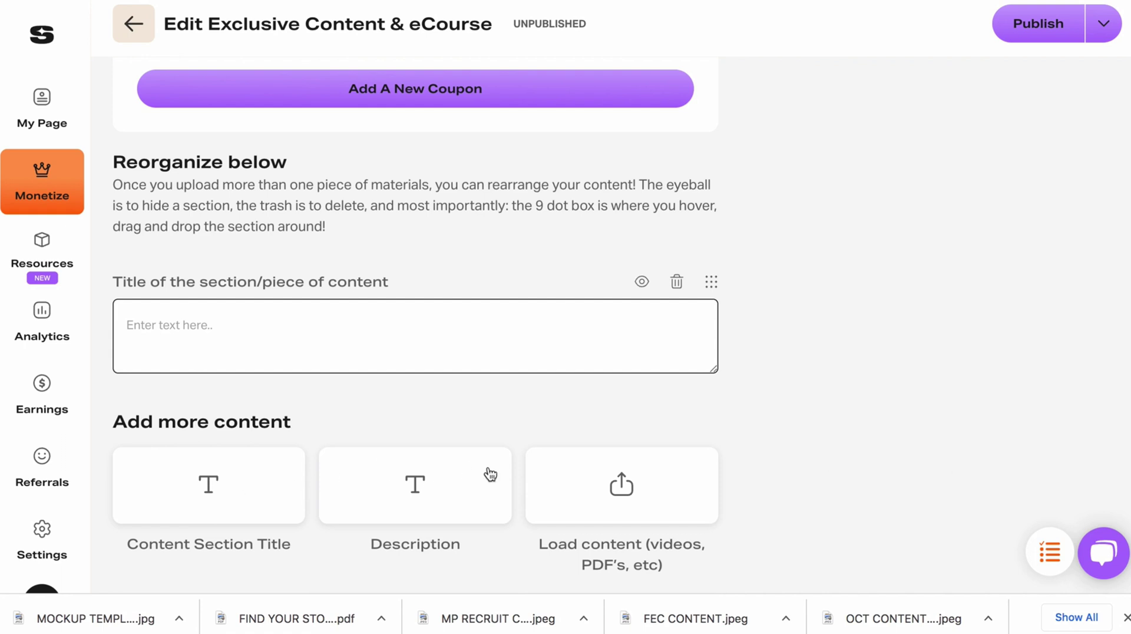
Title the new section 'Welcome!' and upload the story-brand PDF as its content
click(216, 323)
text(W)
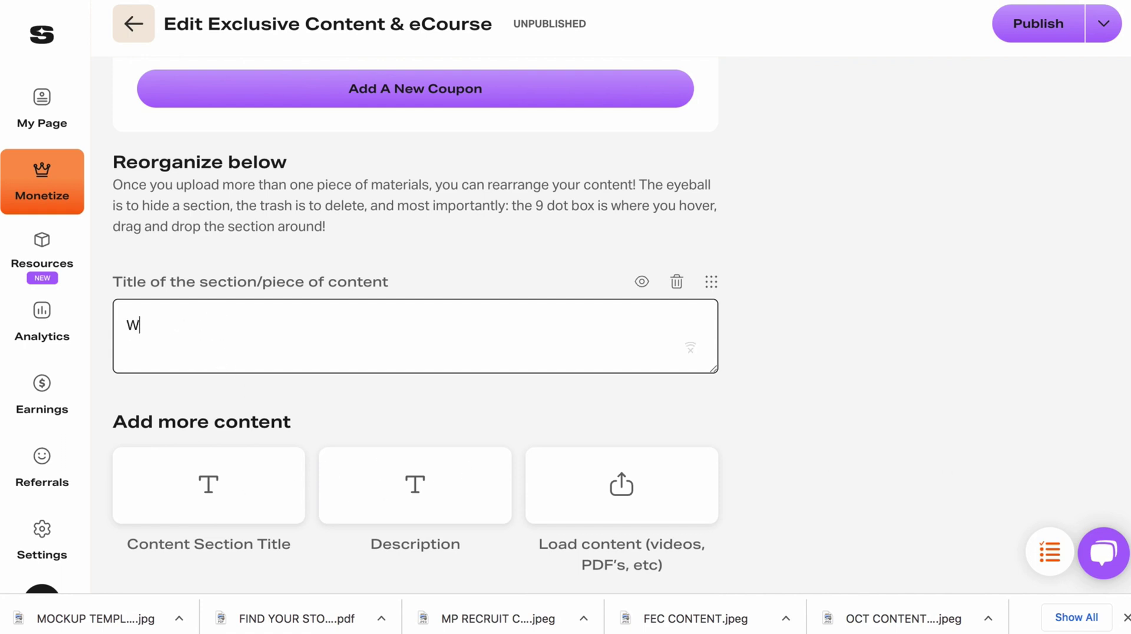
text(elcome!)
scroll(285, 132, down, 3)
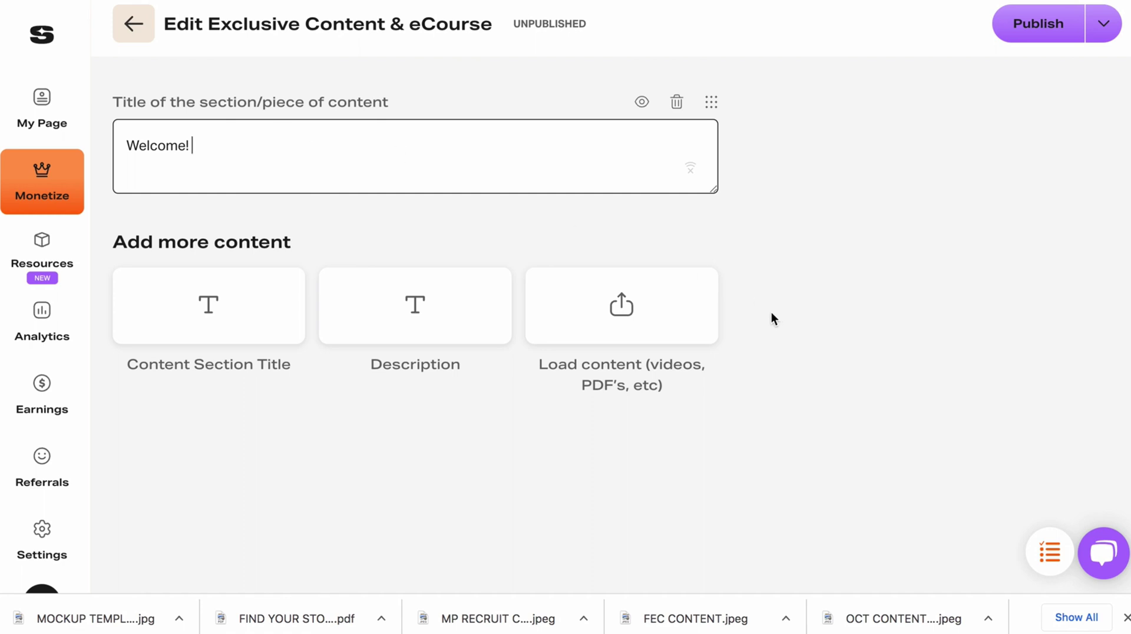
click(622, 333)
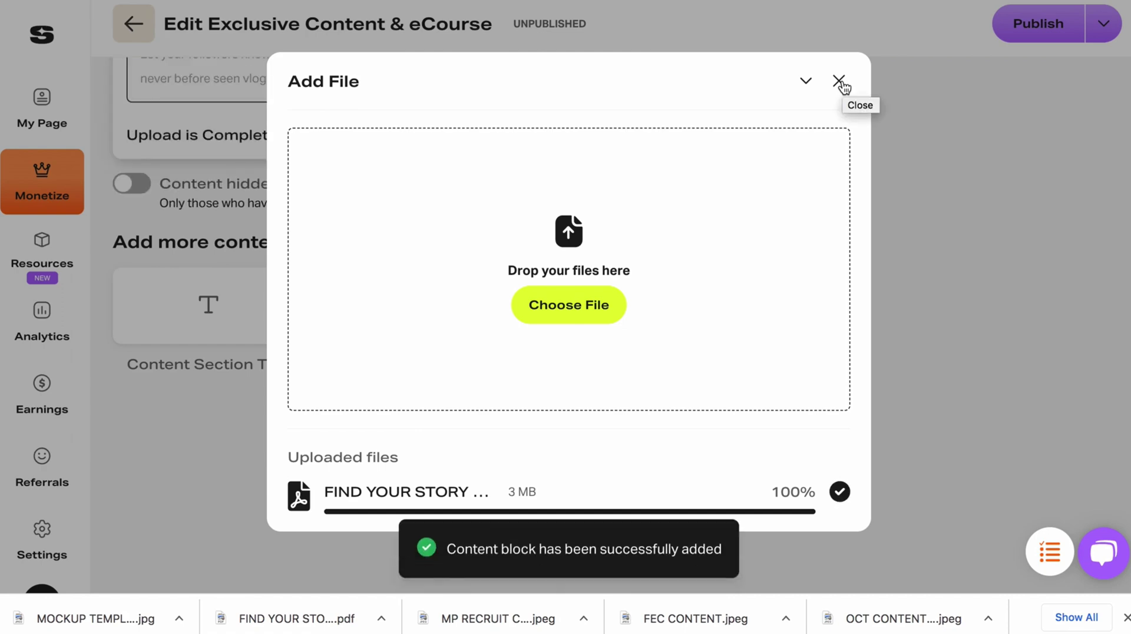
click(839, 81)
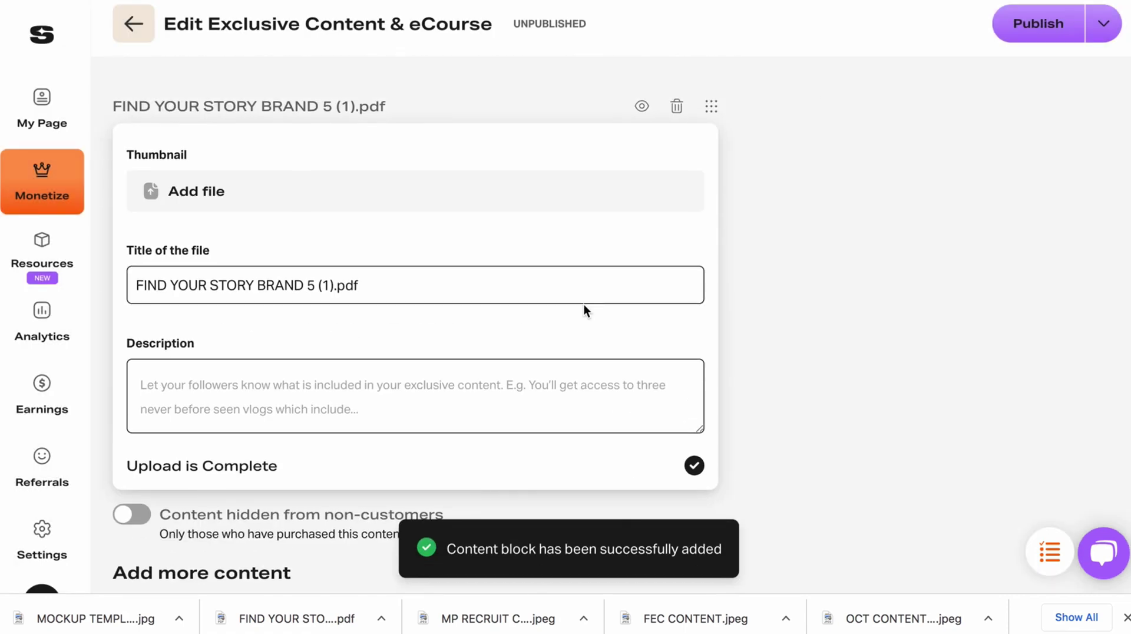
Rename the PDF 'GRAB YOUR PDF HERE', describe it 'here is your description', and adjust access
click(379, 286)
key(ctrl+a)
text(GRAB YOUR PDF HERE)
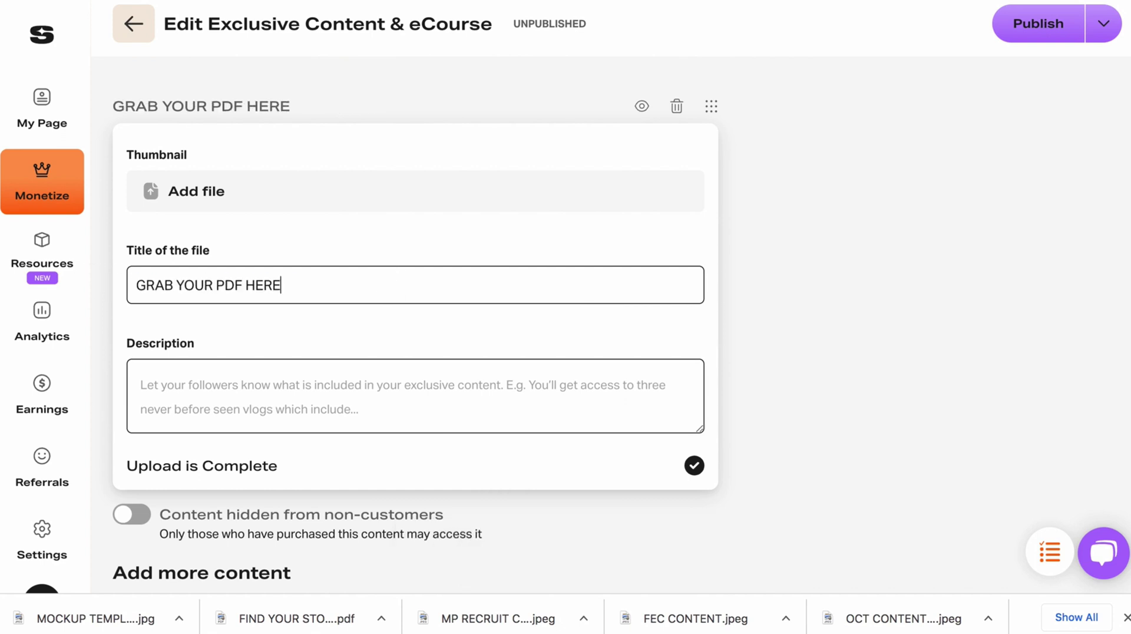
click(219, 377)
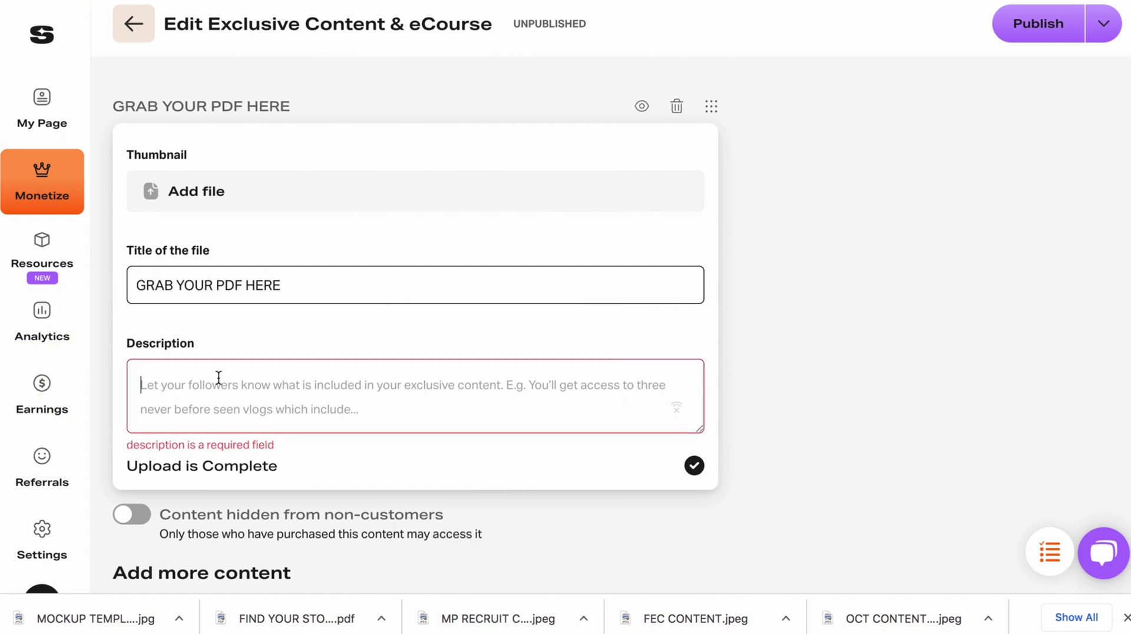
scroll(218, 379, down, 1)
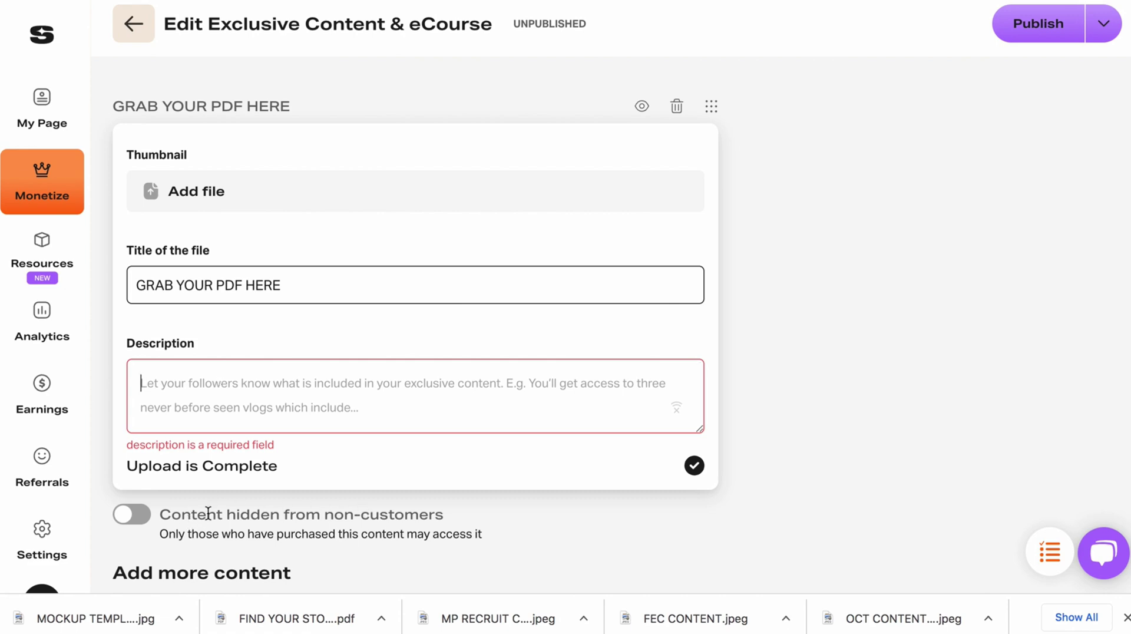
click(133, 515)
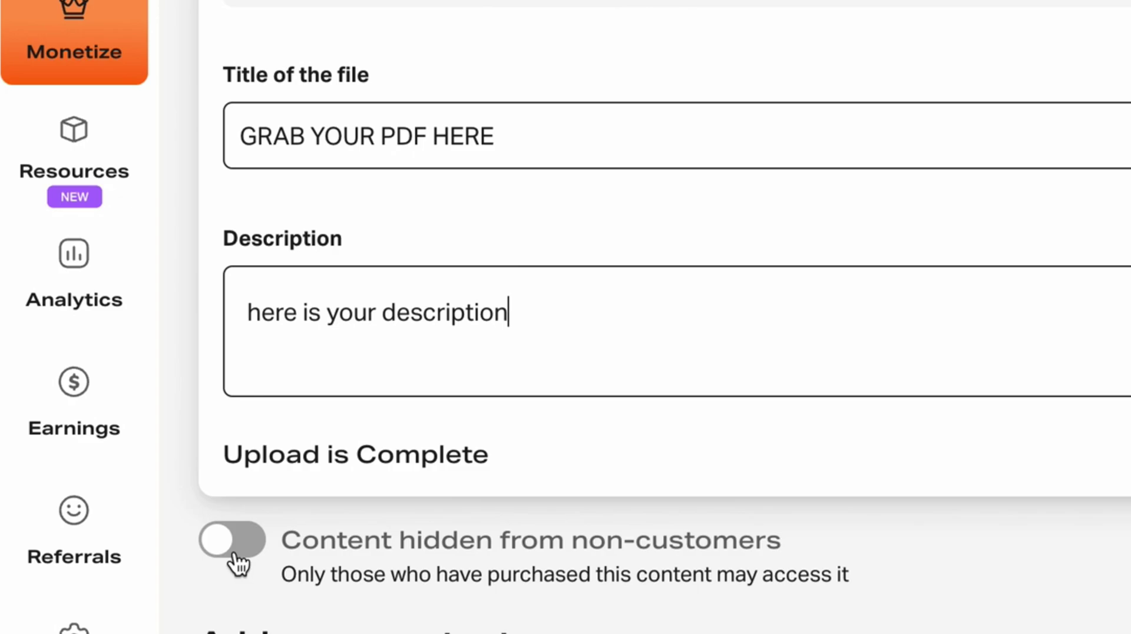
Upload the Personal Branding PT 3_.mp4 video as new content
scroll(239, 564, down, 8)
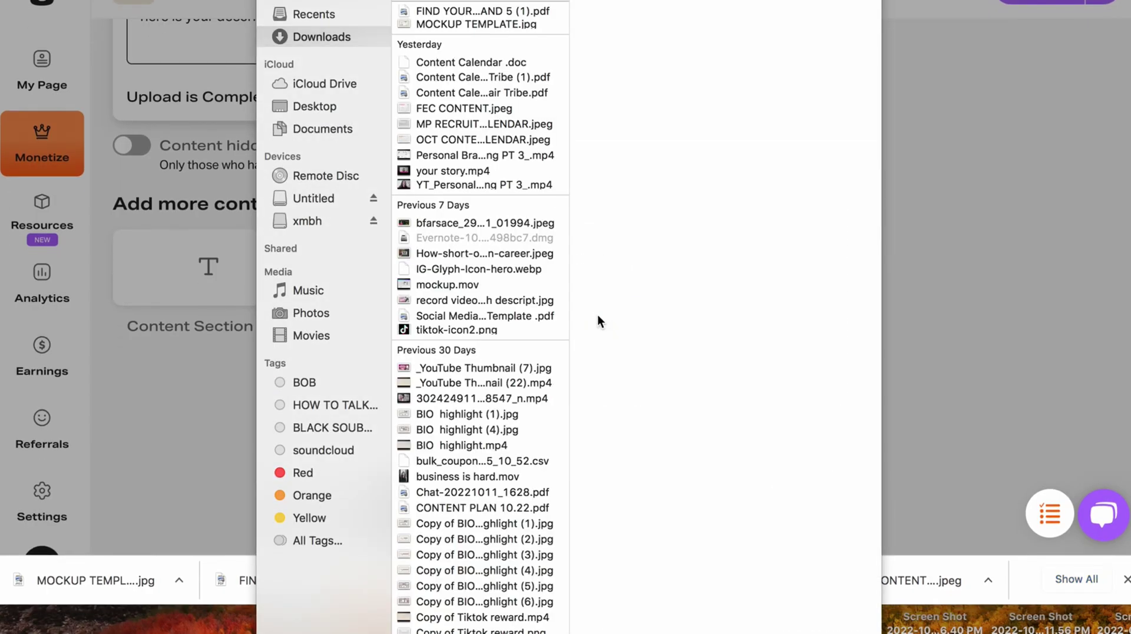
click(485, 156)
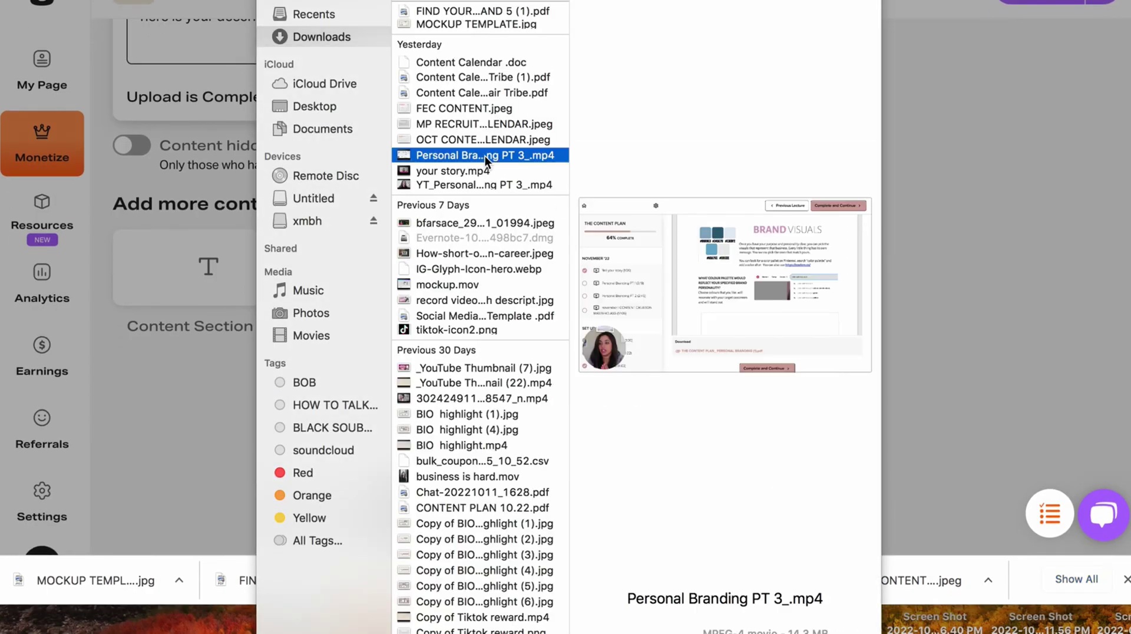
key(Return)
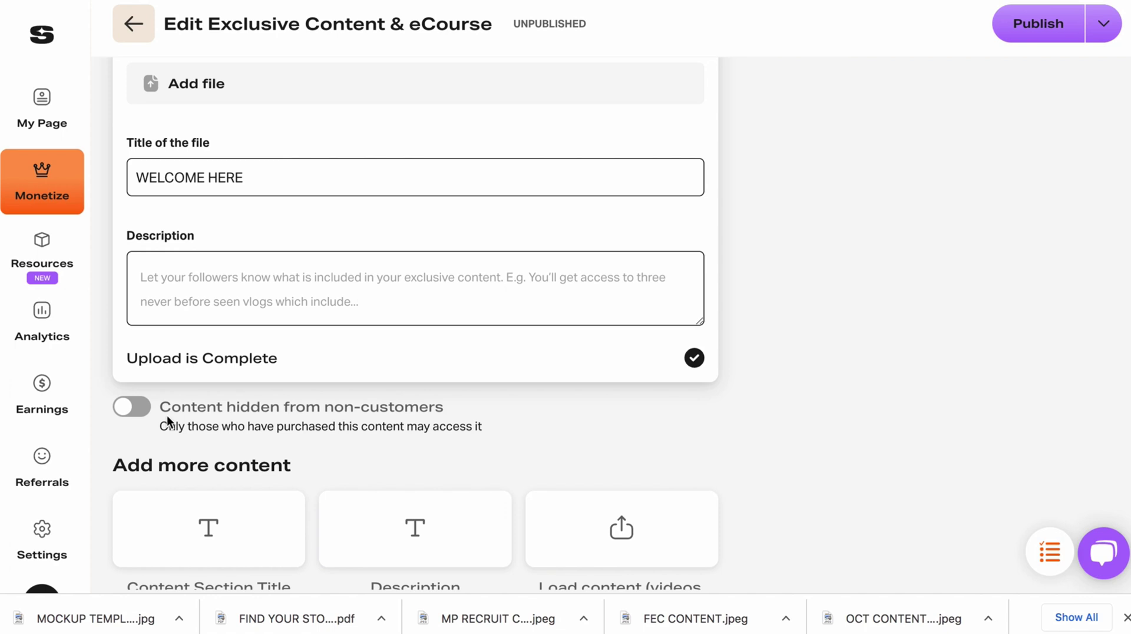
Make the WELCOME HERE video free to anyone, add its description, and move it above the PDF
click(136, 409)
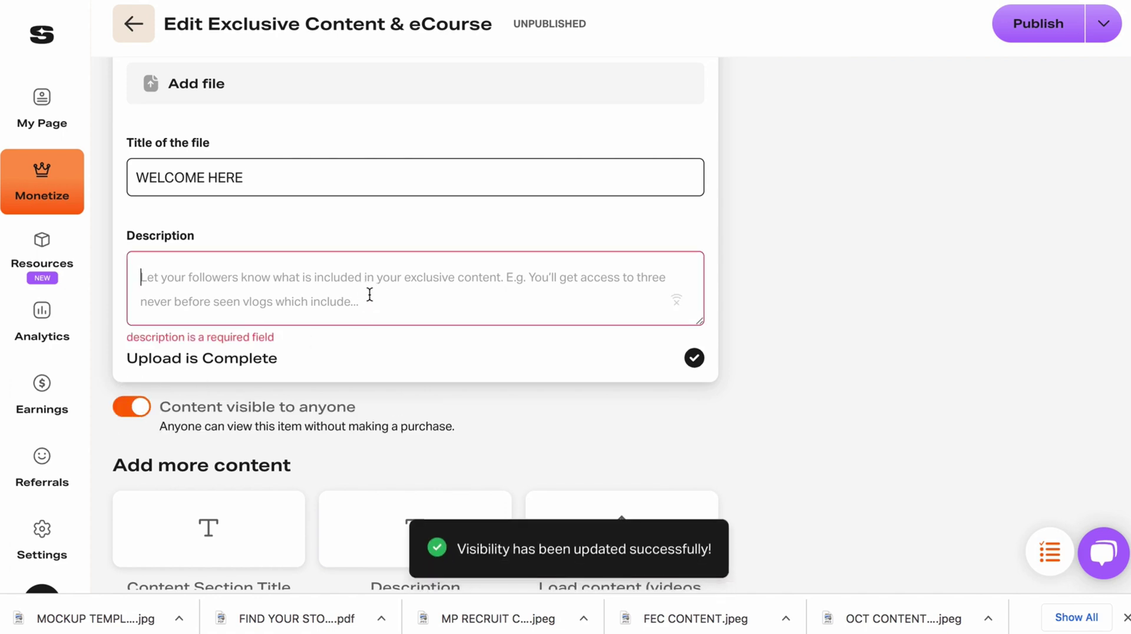
text(desrition)
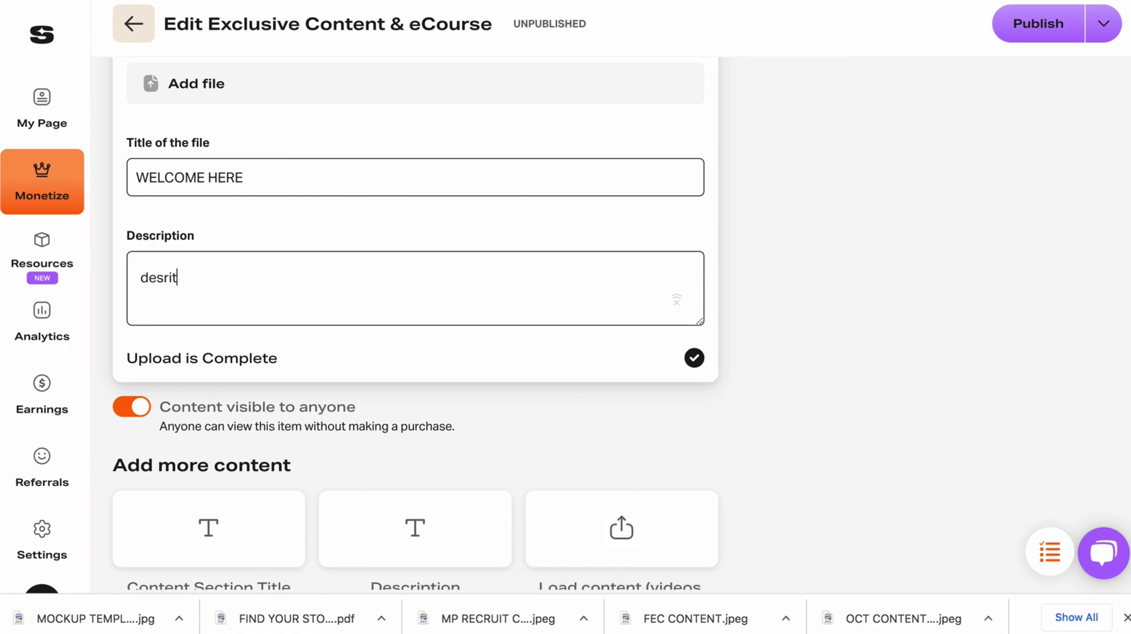
click(160, 278)
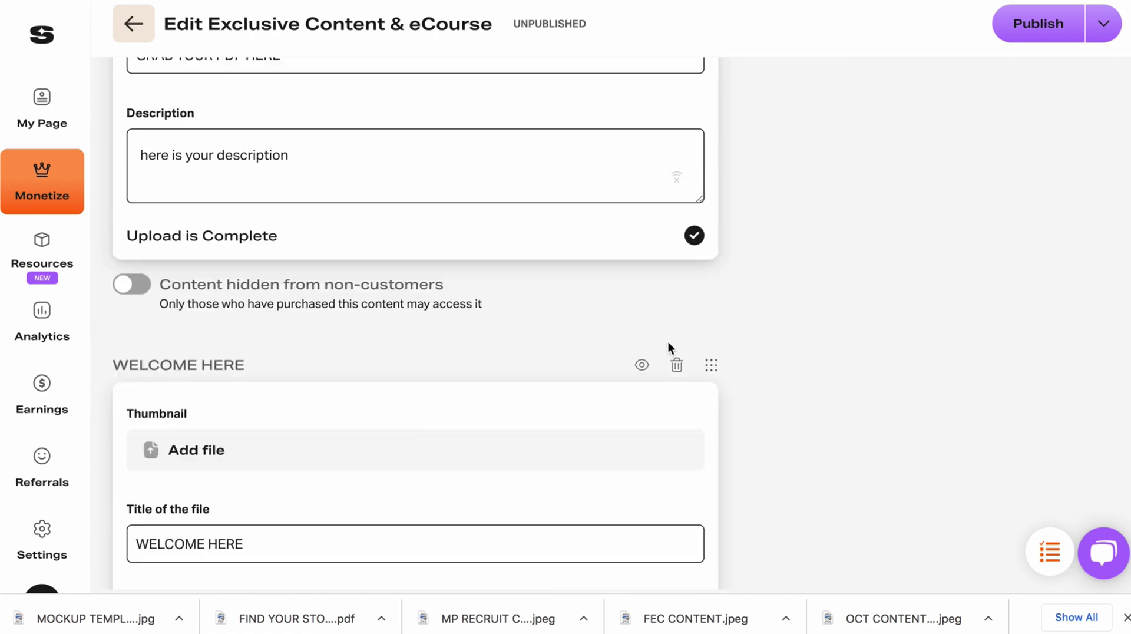
scroll(701, 353, up, 1)
drag(704, 356, 705, 51)
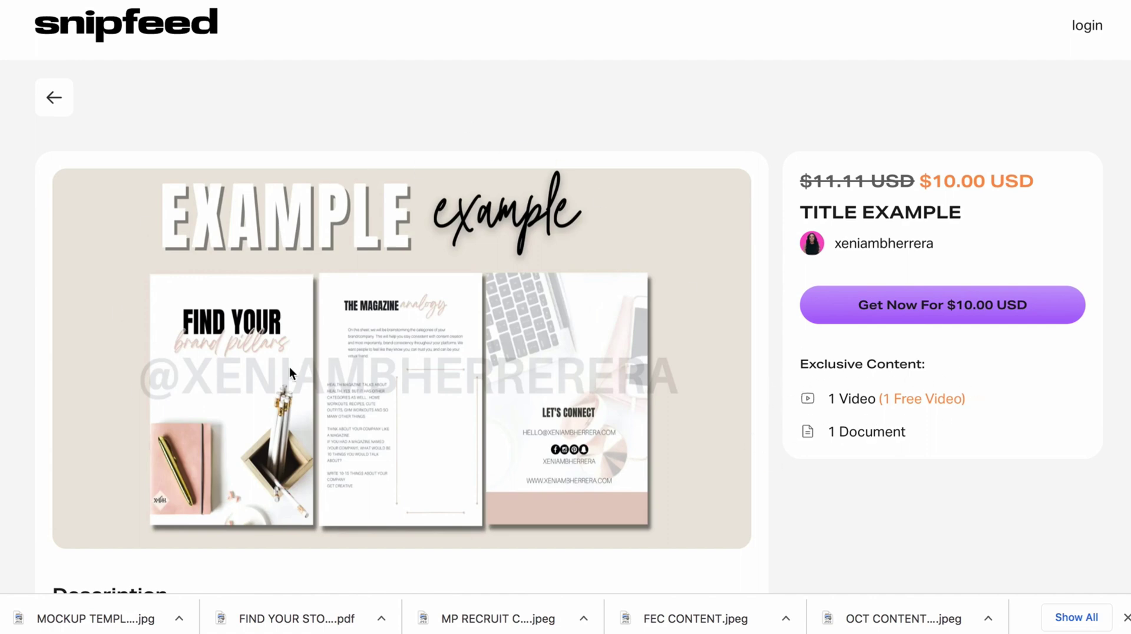
Preview the free WELCOME HERE video on the public product page, then close it
scroll(292, 361, down, 1)
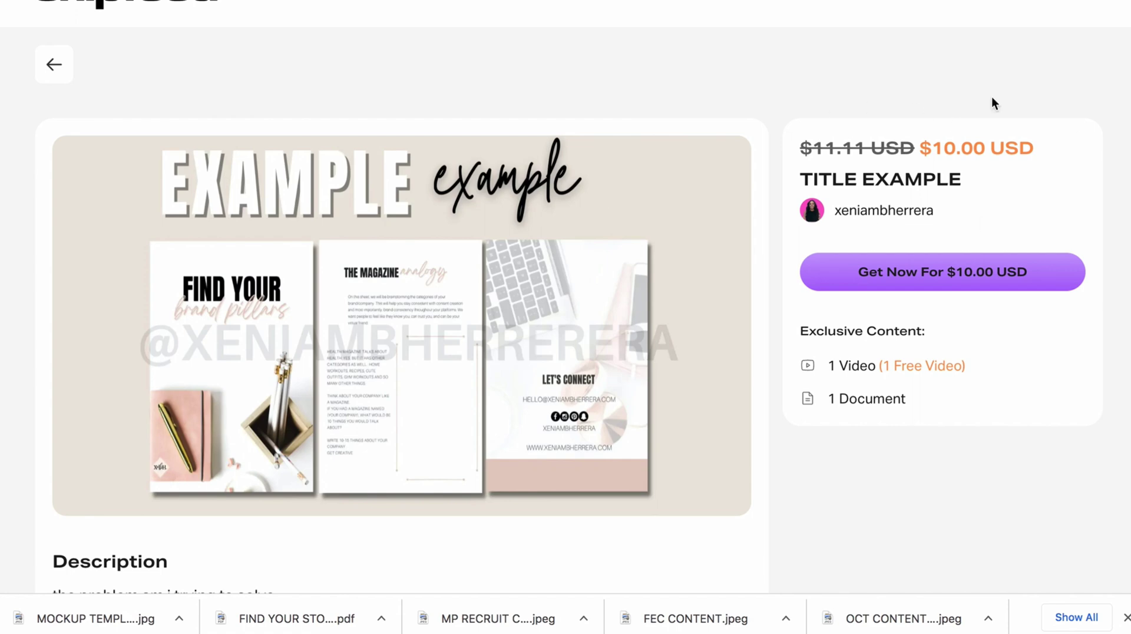
scroll(871, 190, down, 7)
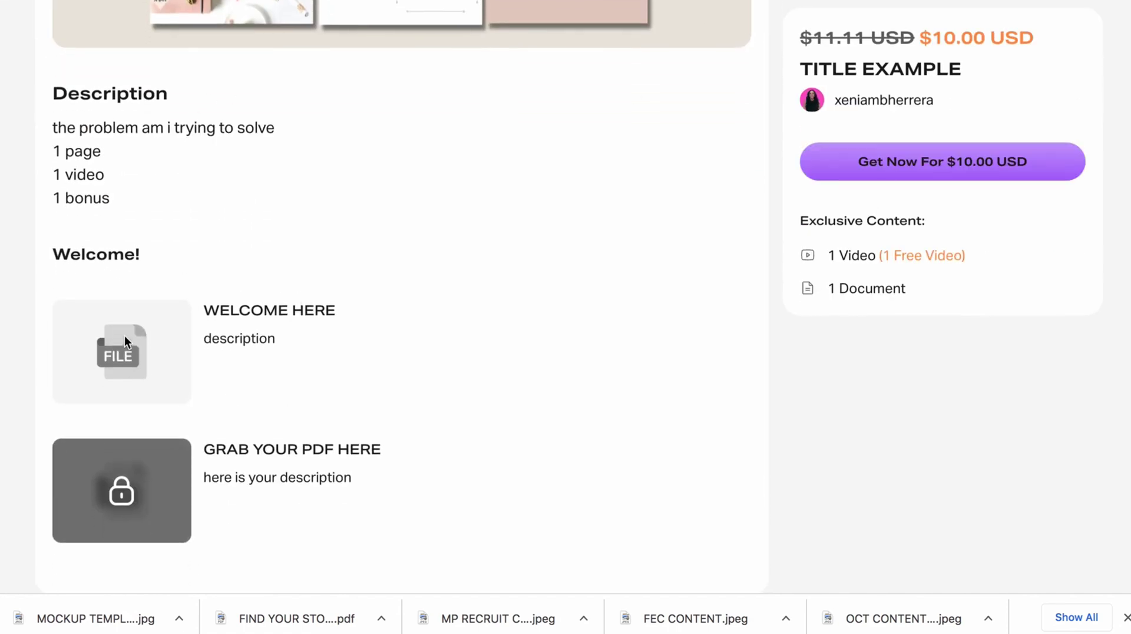
click(237, 323)
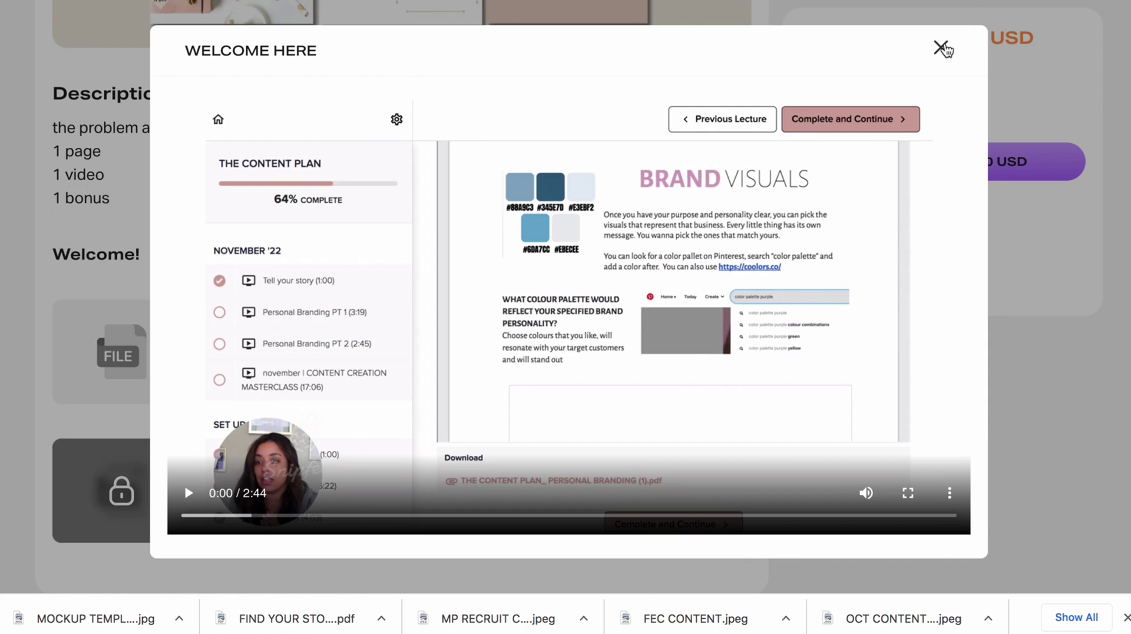
click(941, 48)
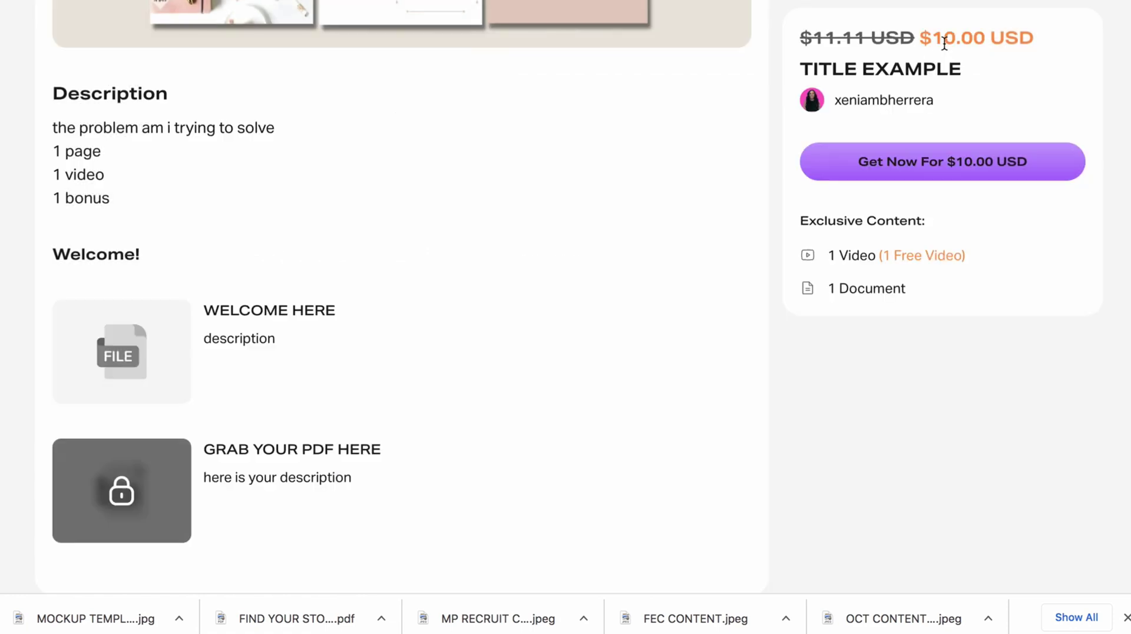
scroll(218, 471, down, 5)
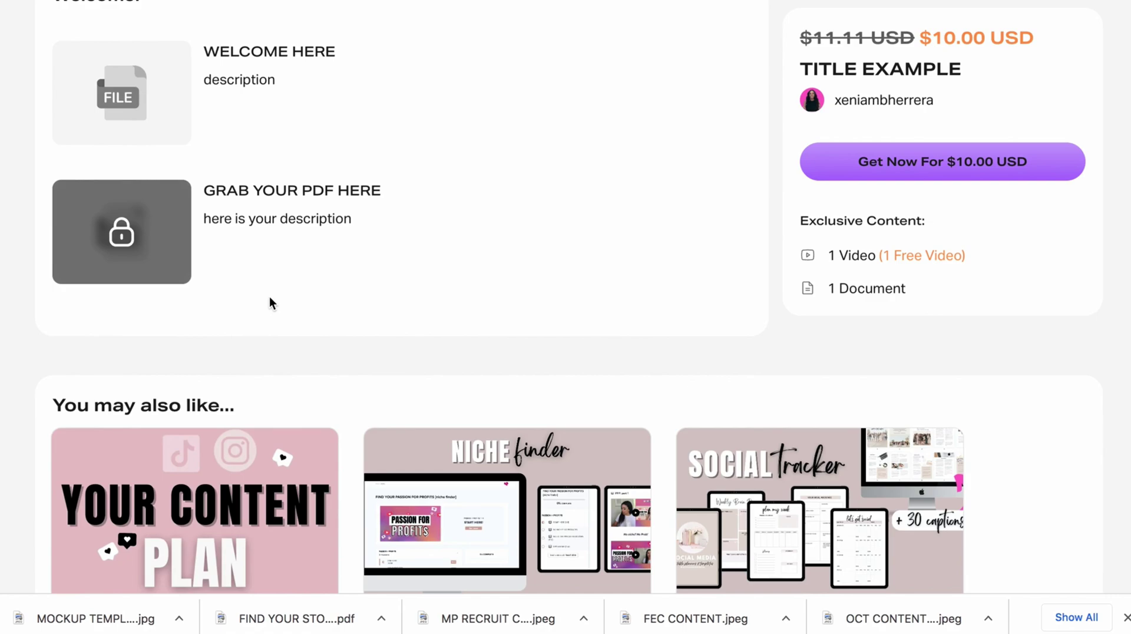
scroll(270, 298, up, 12)
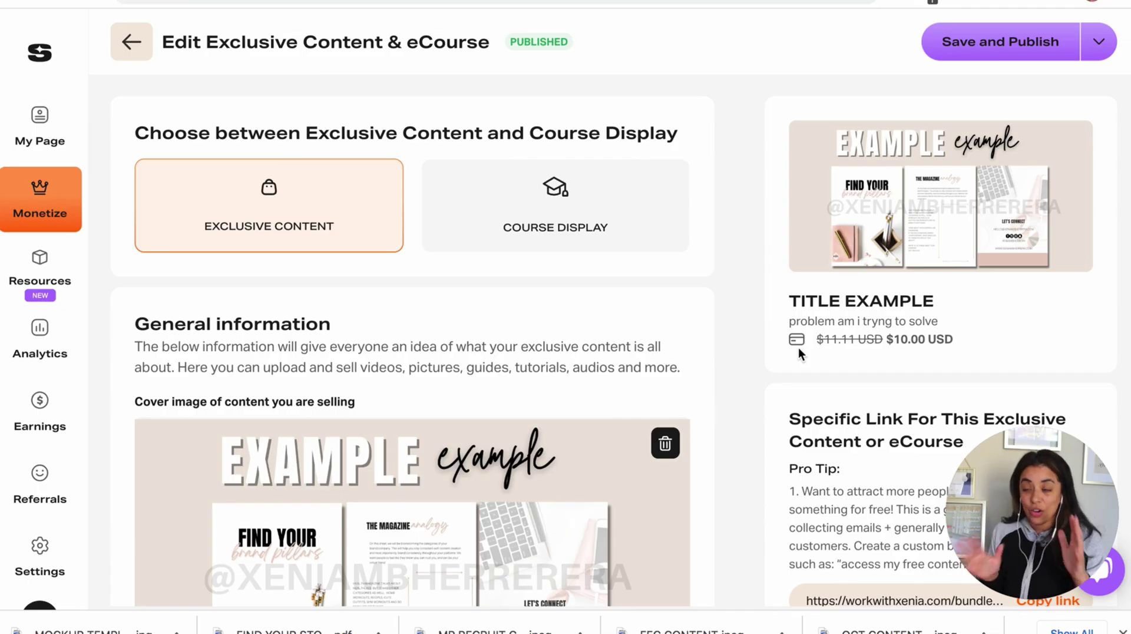